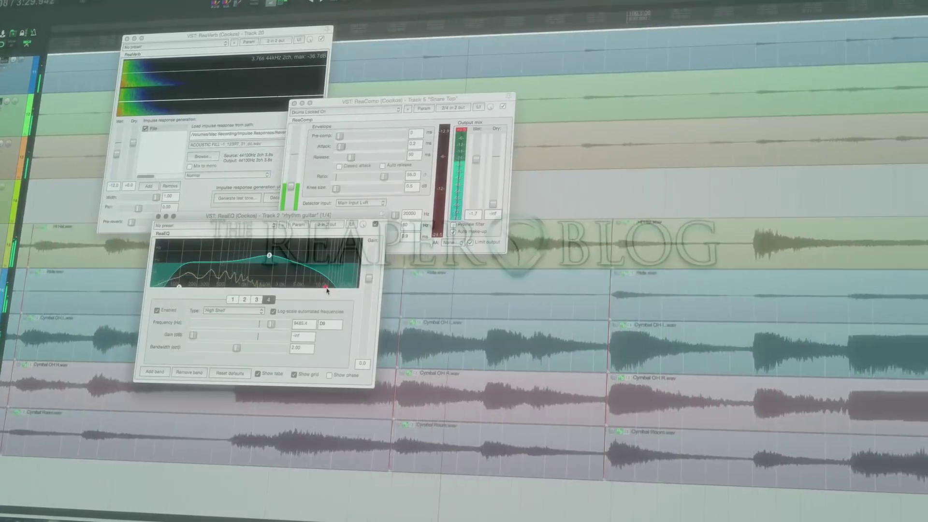
Raise the fourth EQ band's frequency slightly on the Ballou demo 1 track
left_click_drag(327, 291, 344, 290)
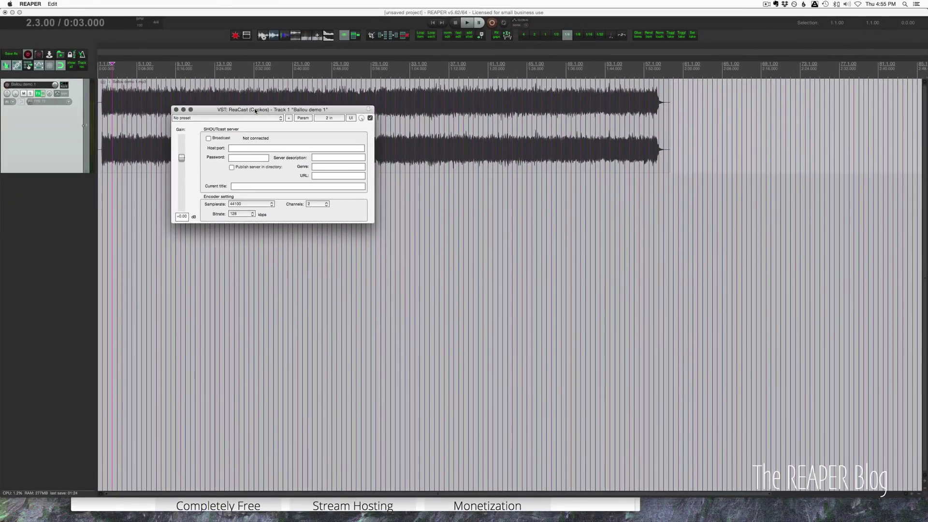
Go to Firefox and look through the SHOUTcast Offer and its free streaming feature cards
key("super+Tab")
key("super+Tab")
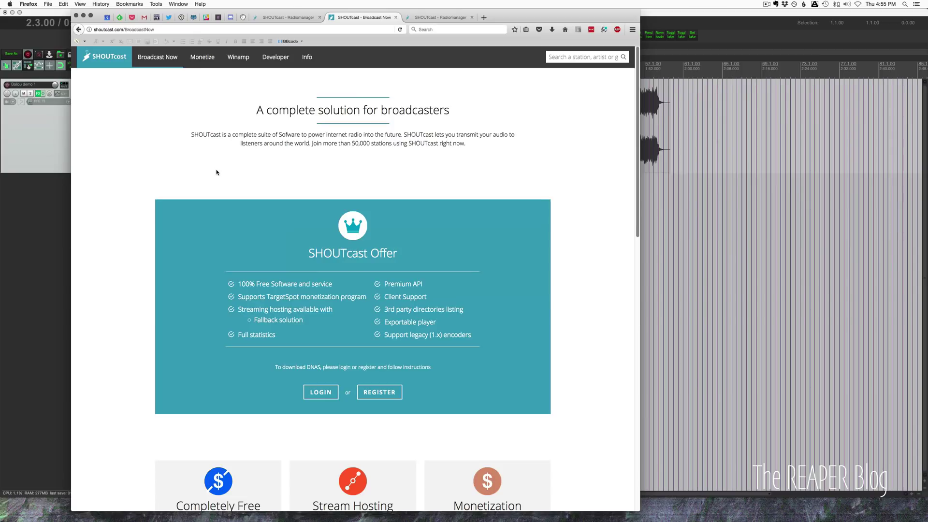
scroll(240, 213, "down", 3)
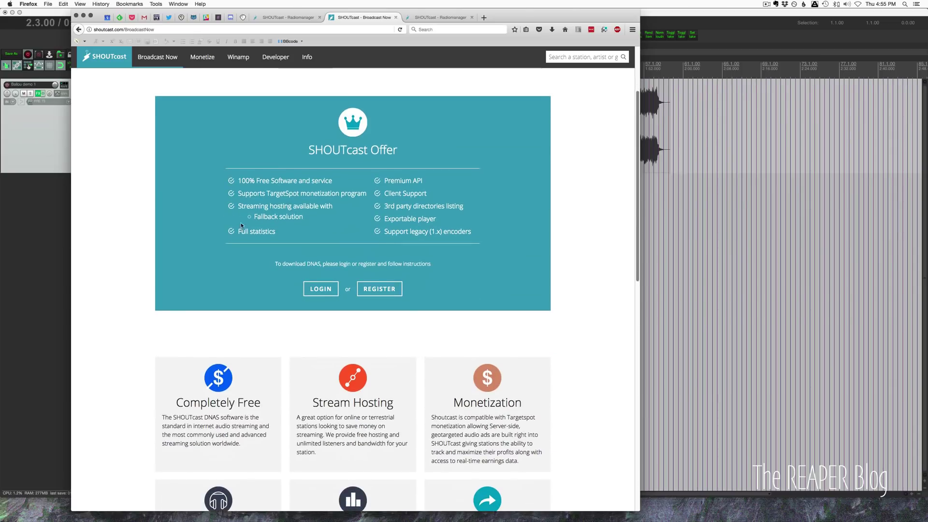
scroll(246, 234, "down", 4)
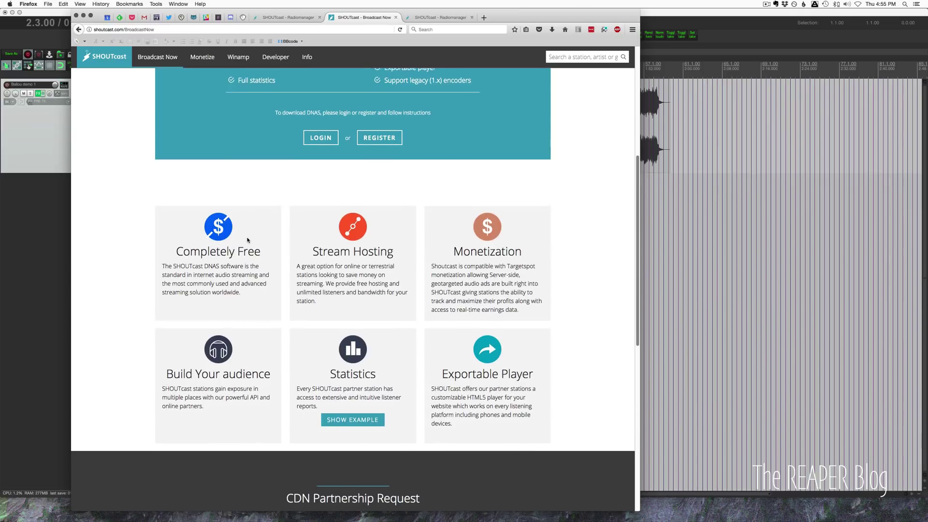
scroll(248, 241, "up", 4)
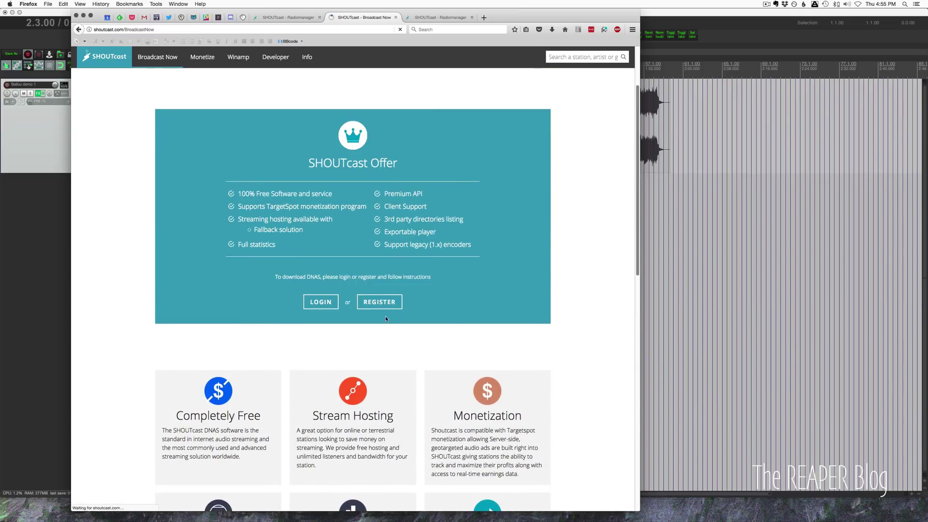
Close the Broadcast Now page and review the Radio/Create form fields
key("super+w")
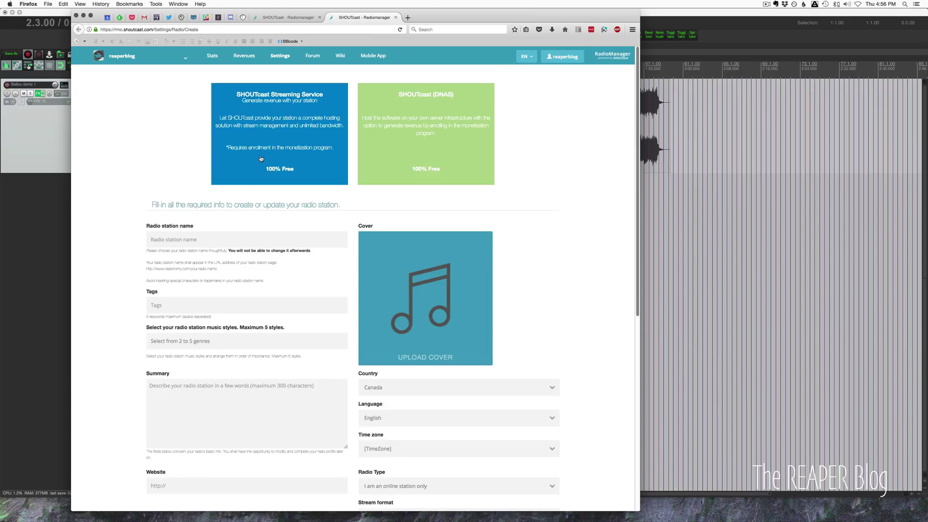
scroll(235, 214, "down", 1)
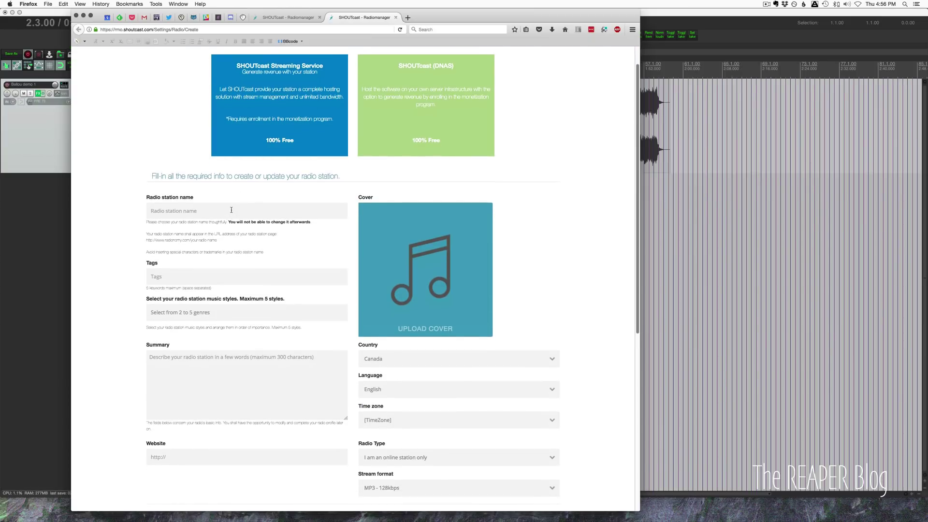
scroll(232, 208, "up", 1)
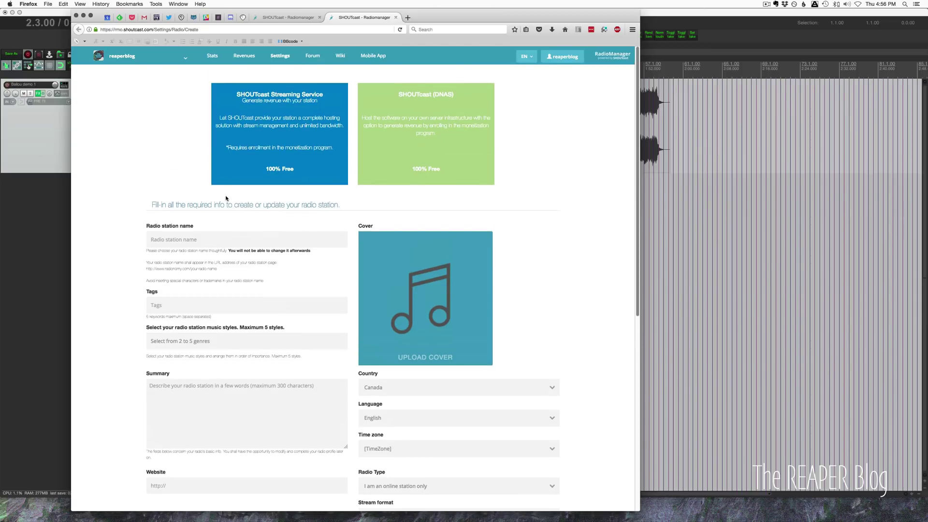
scroll(225, 198, "down", 4)
Inspect the Tags field and the genre list, then move down to Website and beyond
left_click(182, 181)
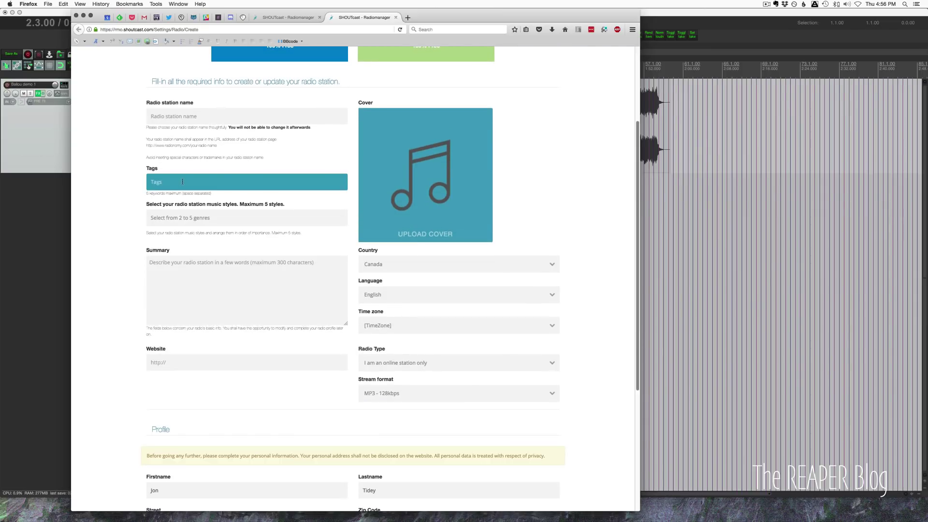
left_click(192, 219)
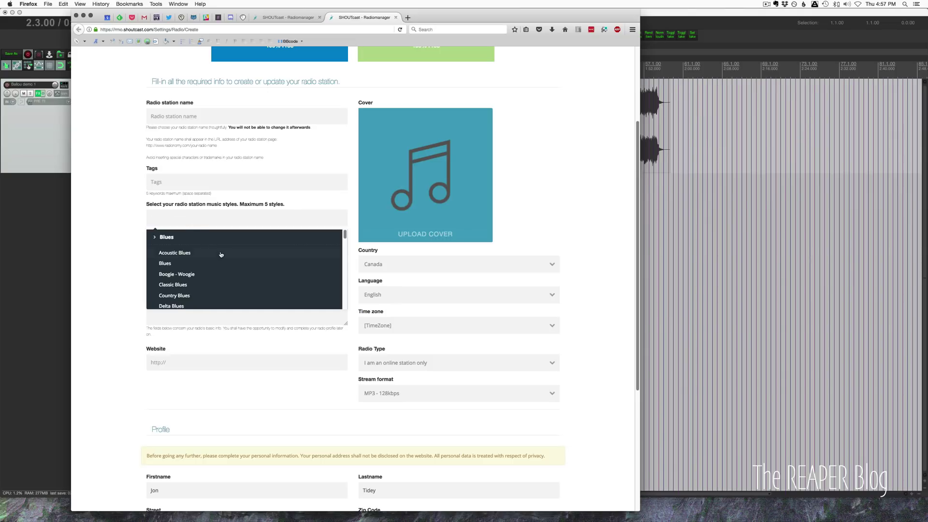
scroll(221, 254, "down", 1)
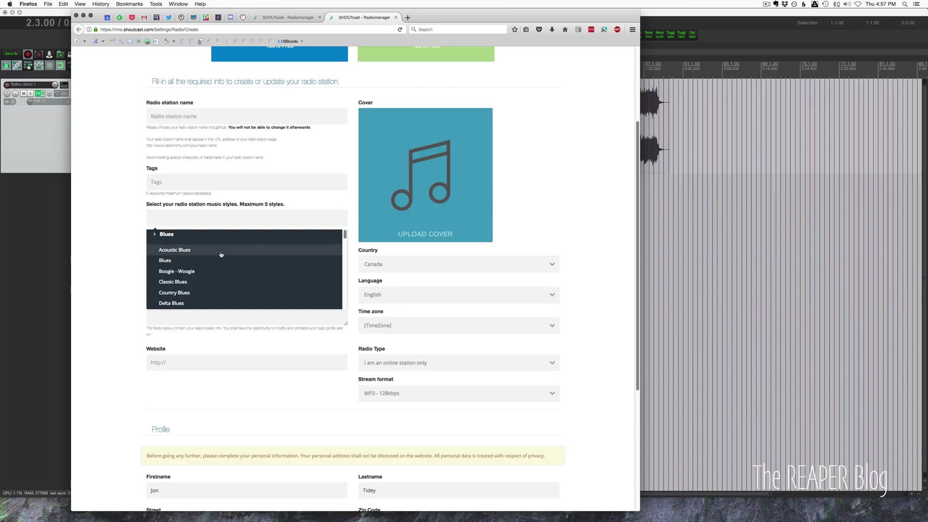
scroll(221, 254, "down", 10)
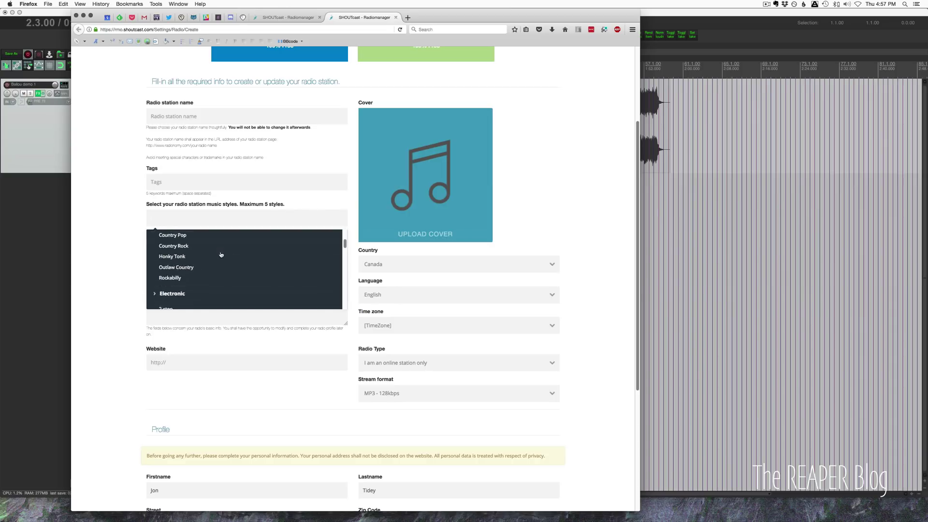
scroll(221, 254, "down", 10)
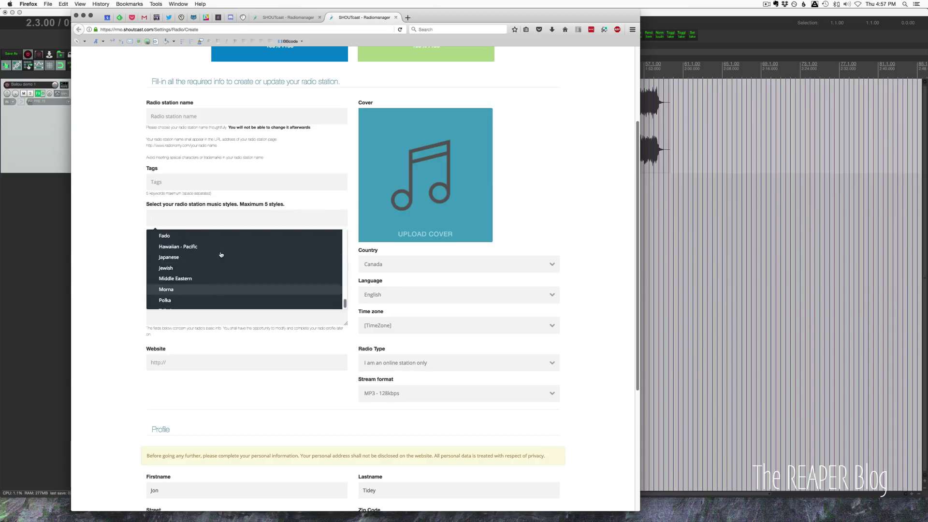
scroll(221, 254, "up", 3)
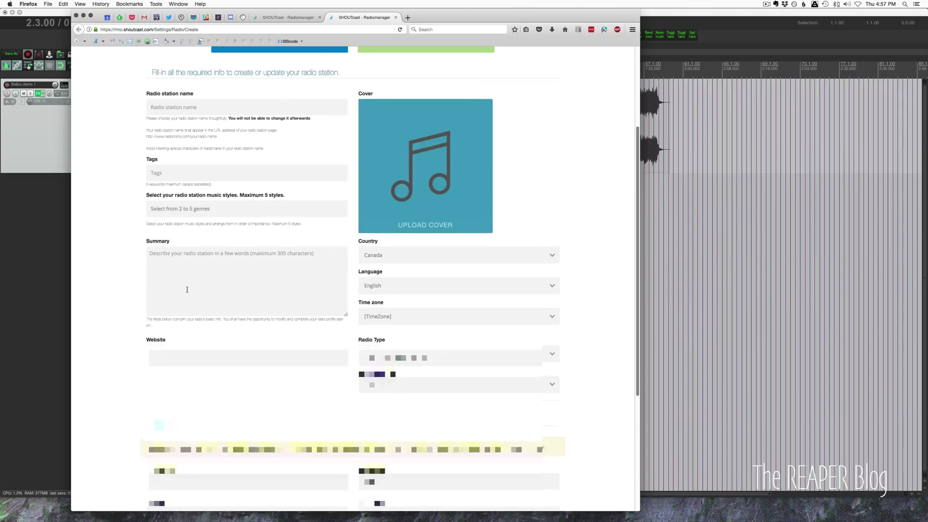
scroll(193, 290, "down", 3)
left_click(204, 286)
scroll(237, 300, "down", 1)
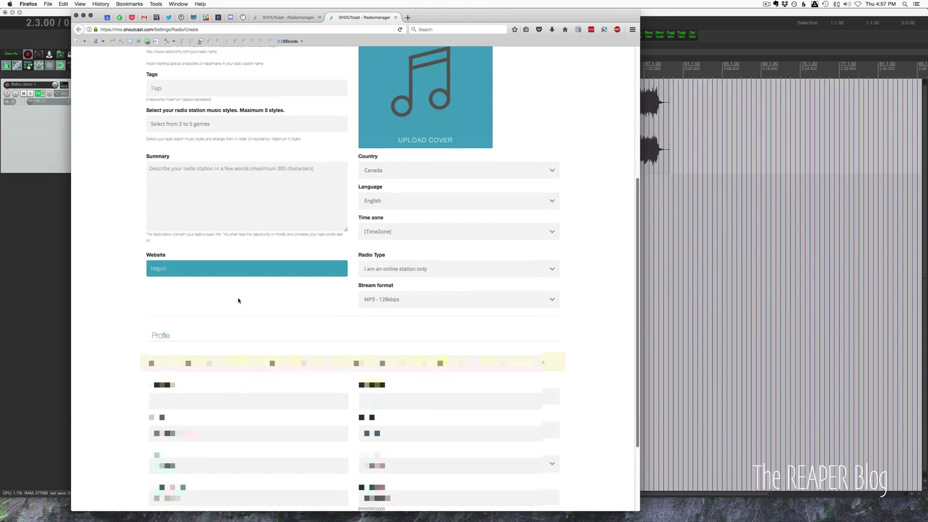
scroll(128, 258, "down", 4)
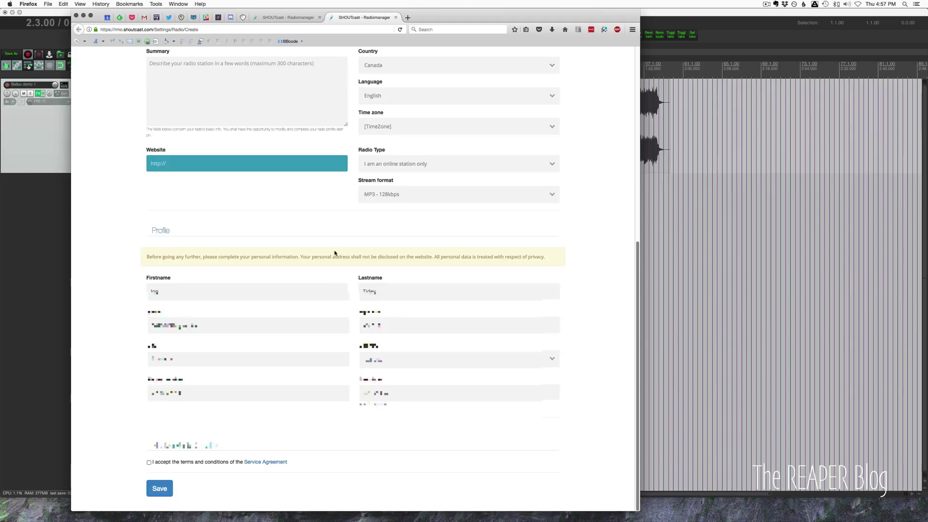
Show the RadioManager welcome page and move Firefox right to uncover REAPER's ReaCast window
key("ctrl+shift+Tab")
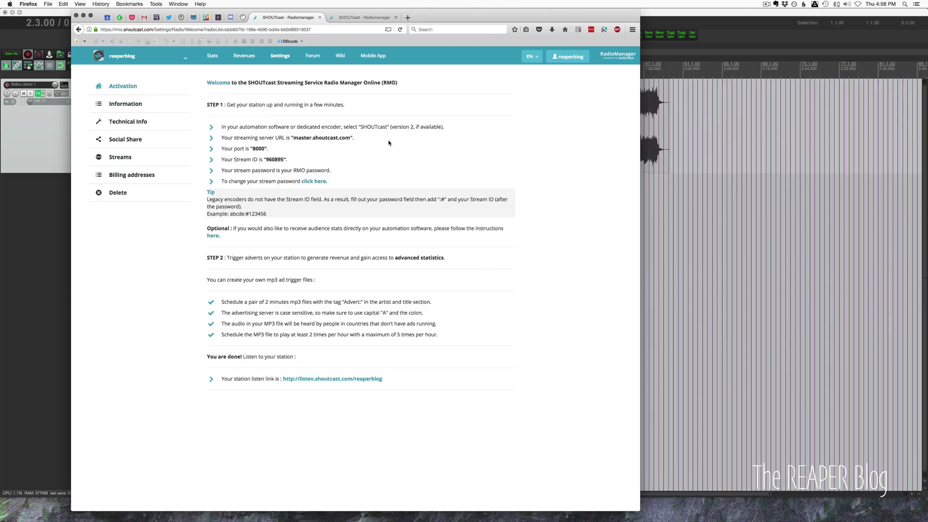
left_click_drag(436, 17, 848, 17)
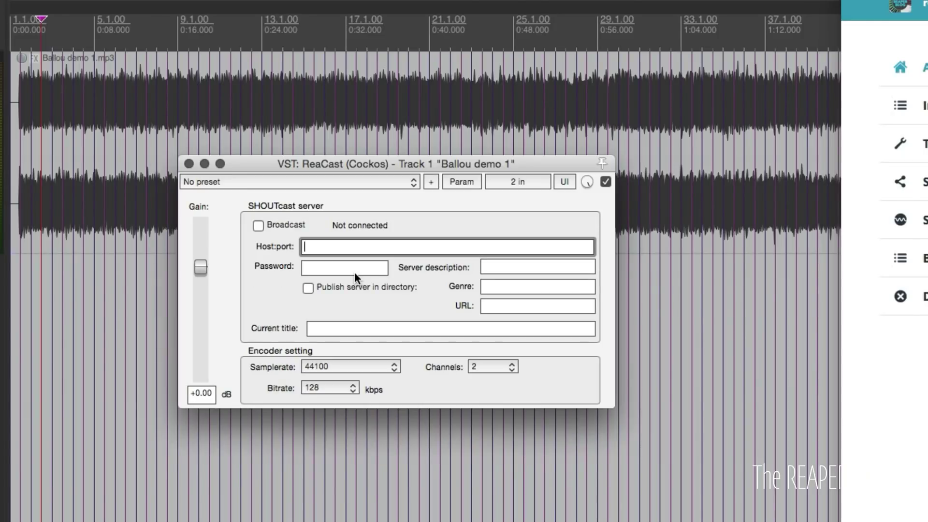
Enter master.shoutcast.com:8000 in ReaCast's Host:port field
type("master.shoutcast")
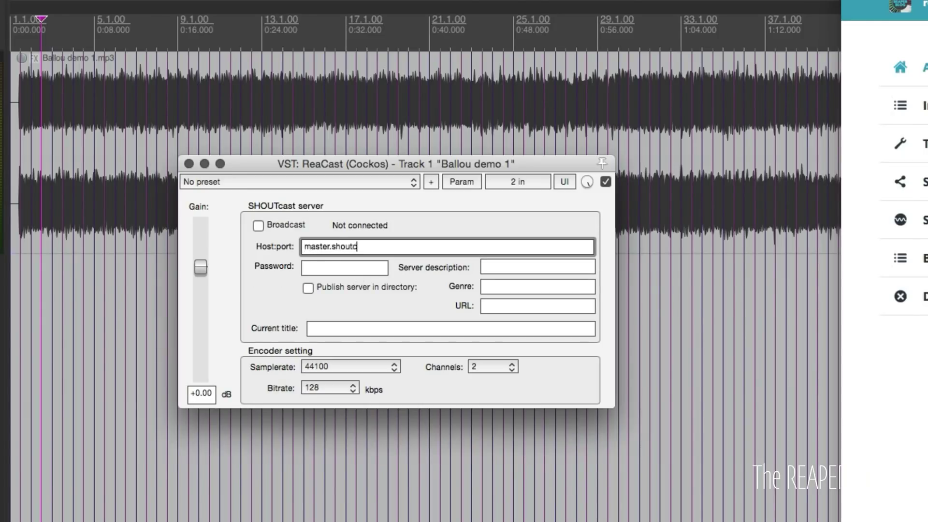
type(".com:8000")
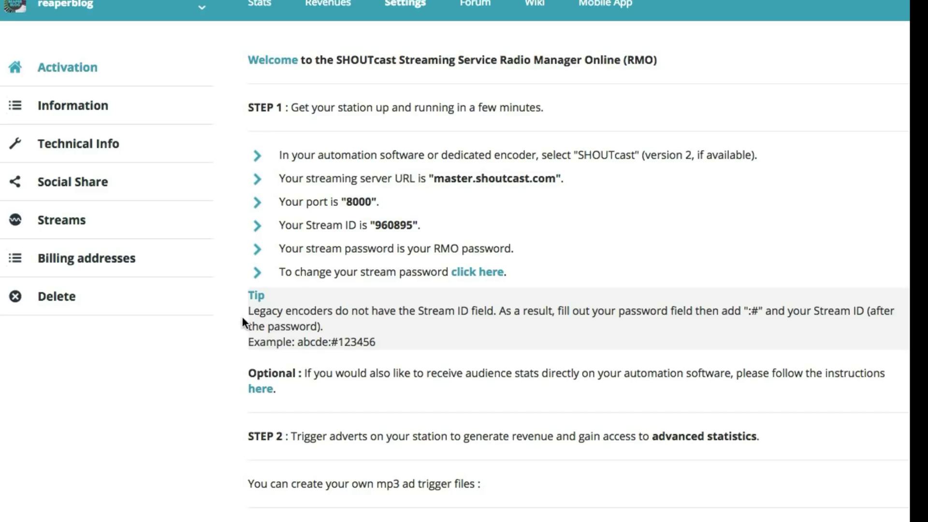
left_click_drag(250, 310, 457, 324)
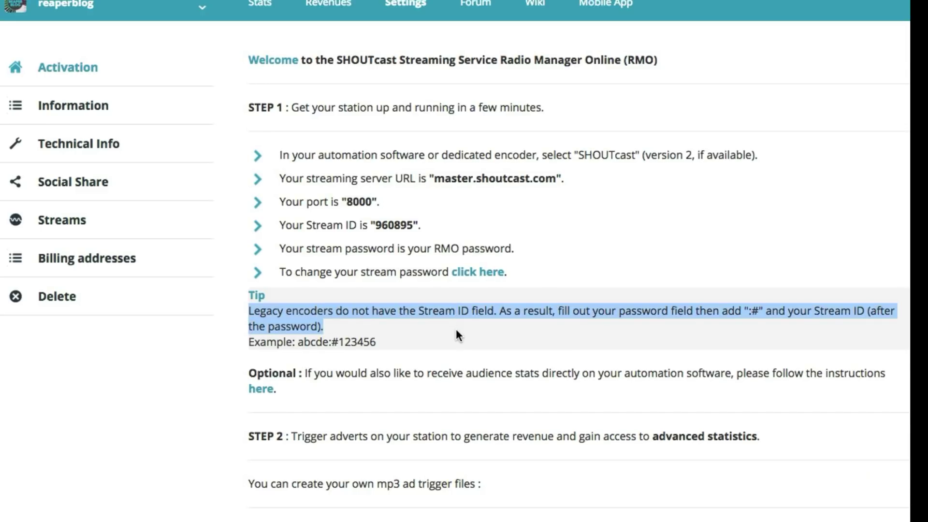
left_click(456, 329)
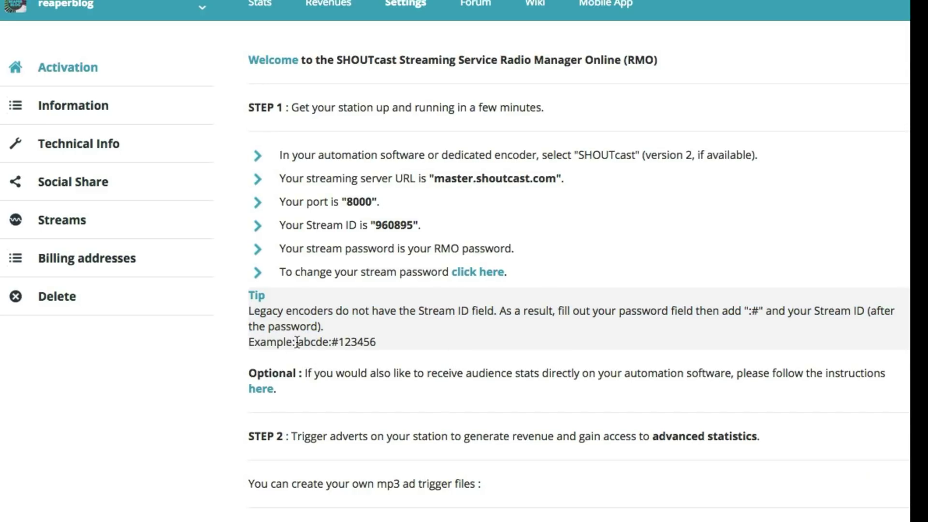
left_click_drag(297, 342, 390, 343)
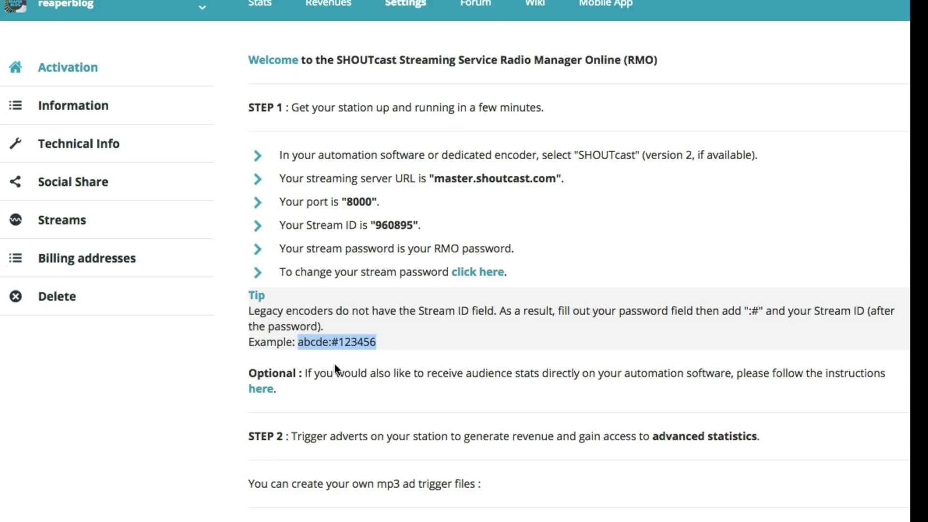
left_click(363, 414)
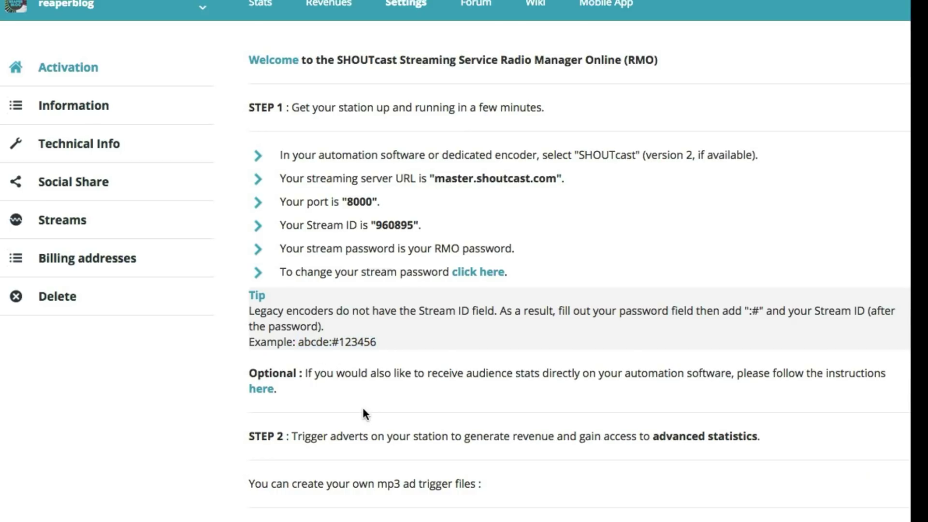
left_click_drag(375, 226, 423, 225)
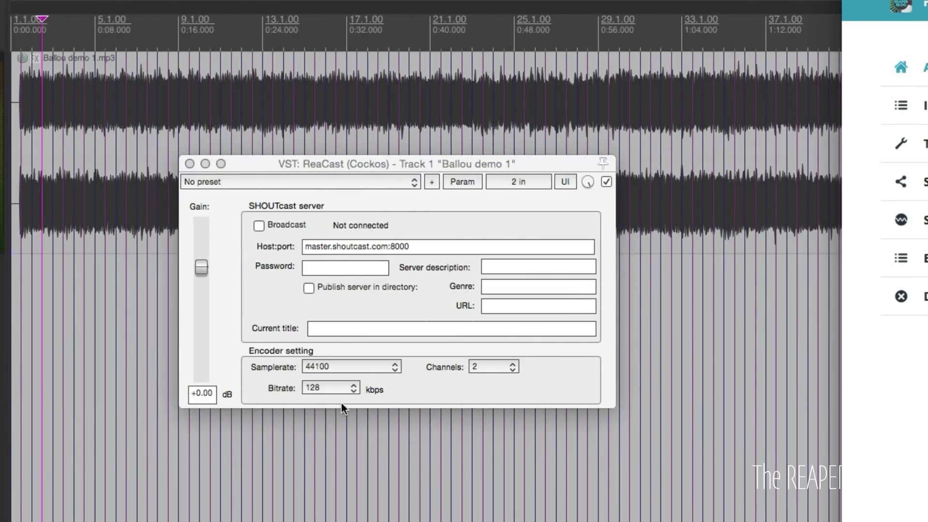
left_click(355, 368)
left_click(490, 366)
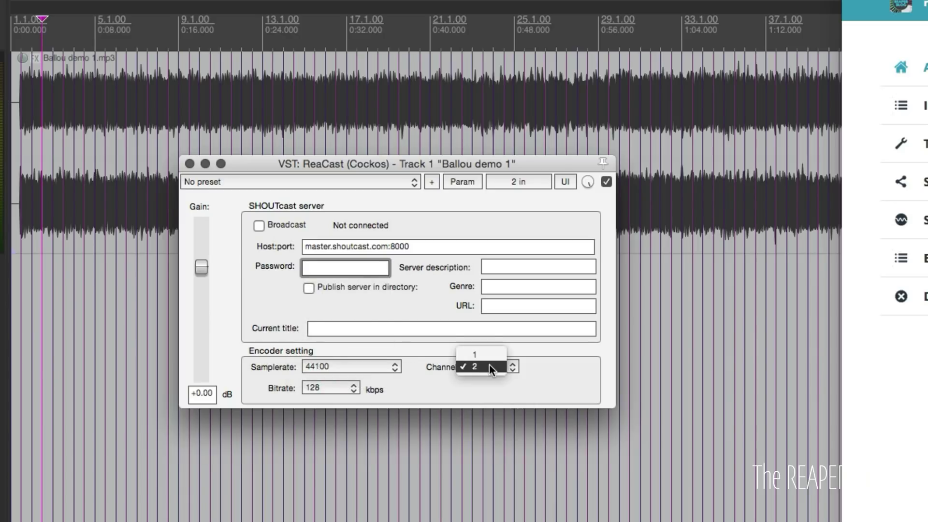
left_click(387, 382)
left_click(354, 387)
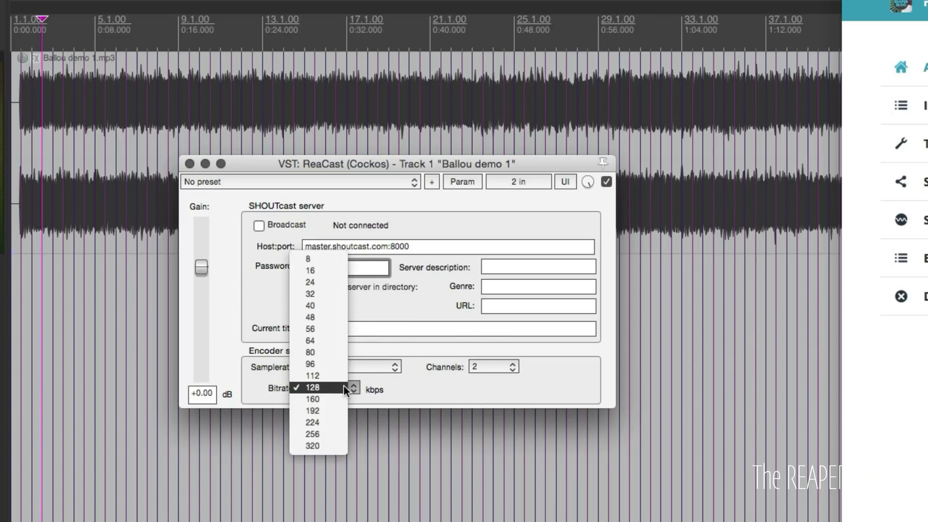
left_click(422, 390)
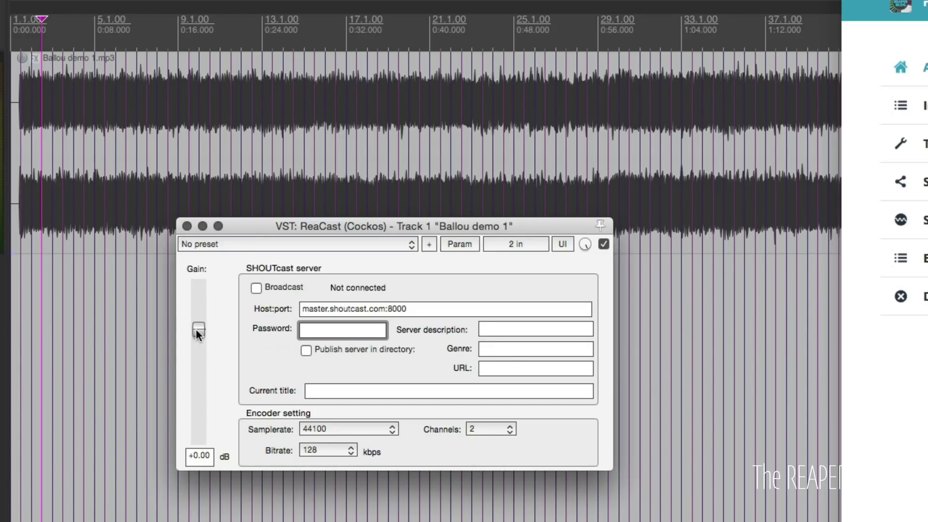
left_click_drag(198, 333, 199, 335)
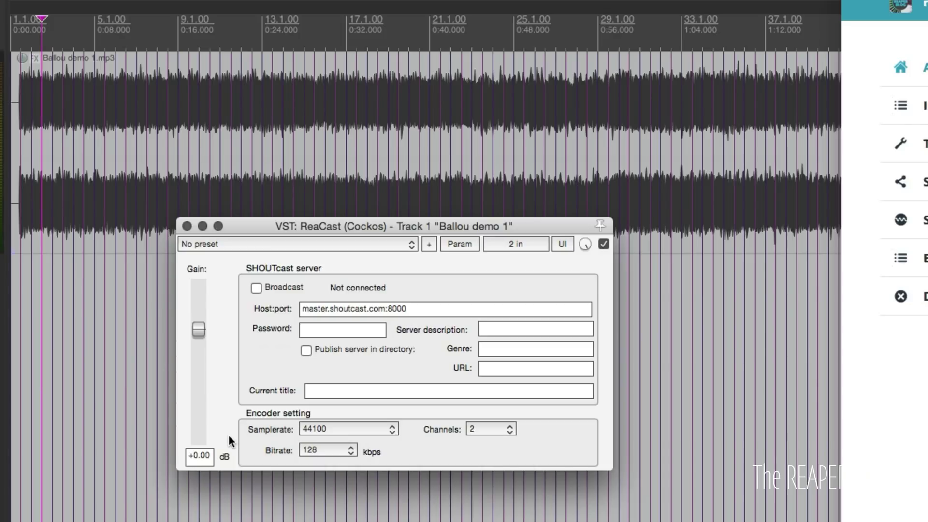
mouse_move(200, 332)
left_mouse_down()
mouse_move(202, 314)
mouse_move(202, 323)
left_mouse_up()
double_click(201, 324)
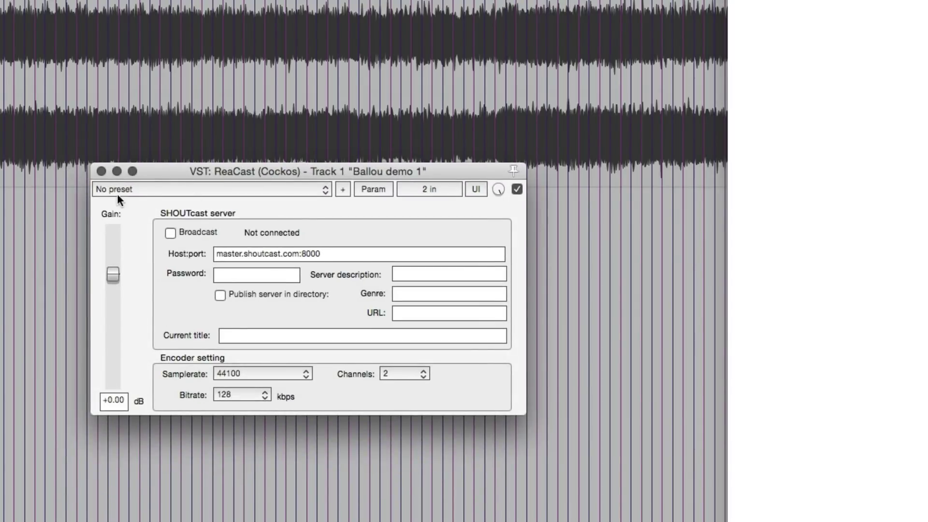
Load ReaCast's saved 'reaperblog' user preset so it connects to SHOUTcast
left_click(155, 189)
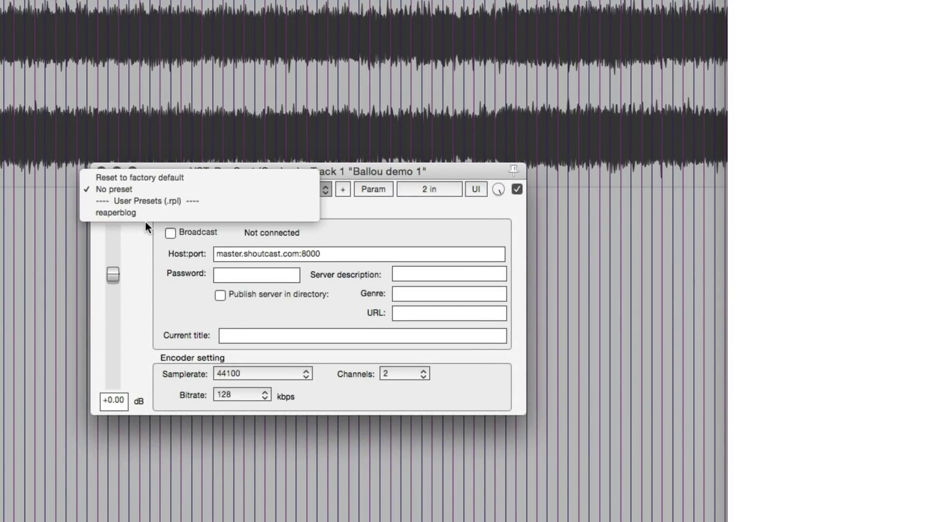
left_click(147, 213)
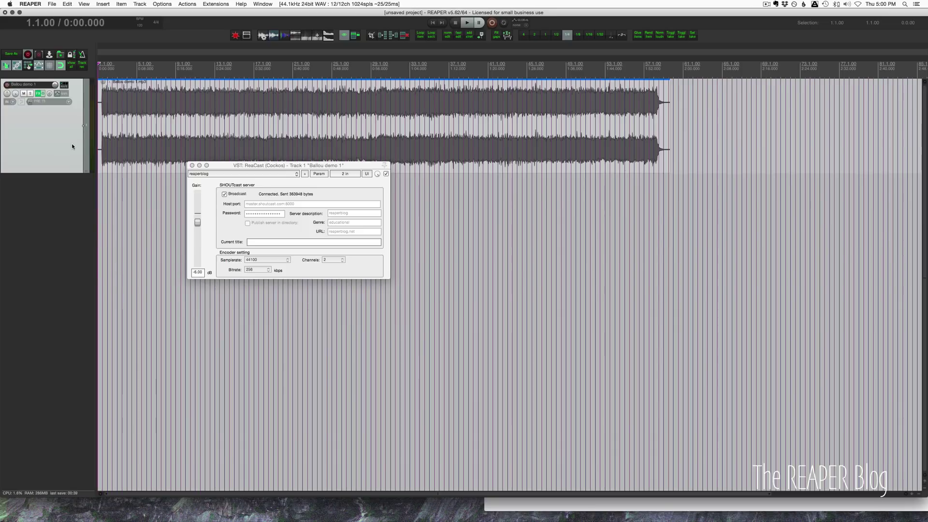
Mute the Master in the Mixer and start playback of Ballou demo 1
key("super+m")
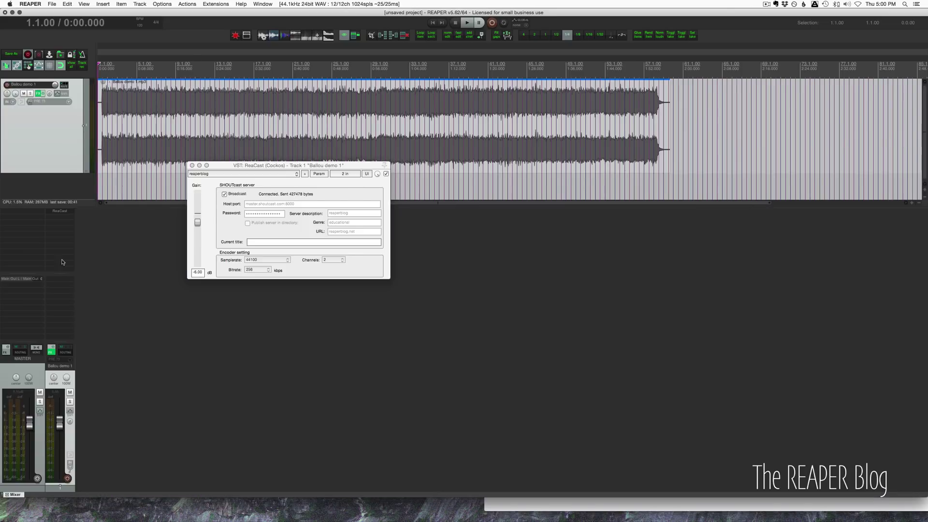
left_click(99, 270)
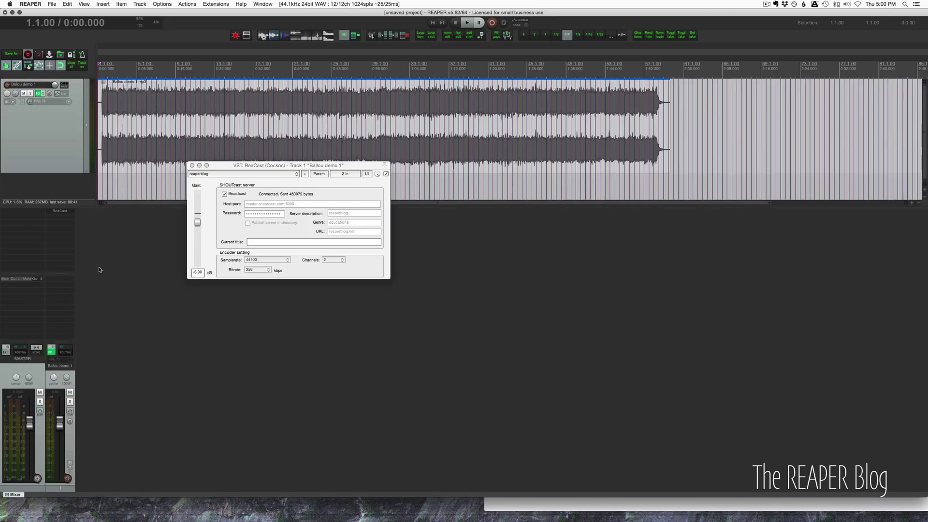
left_click(39, 392)
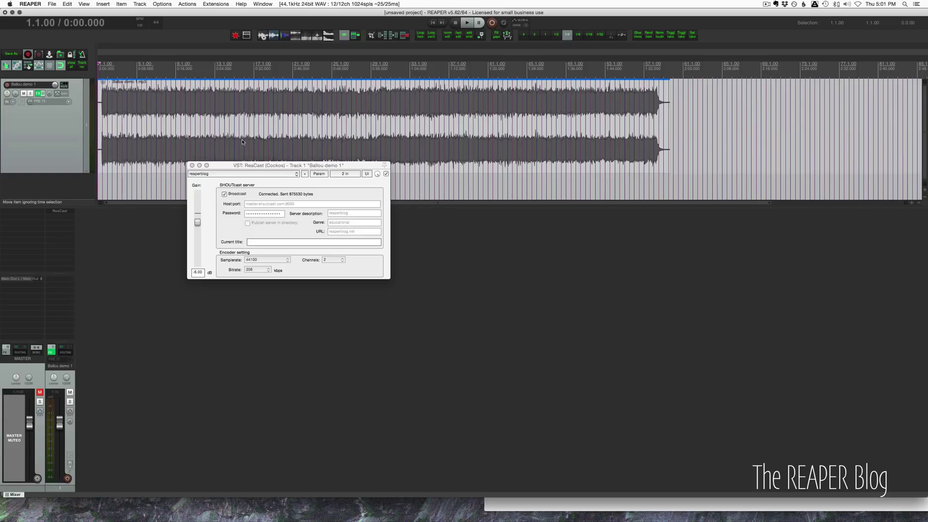
key("space")
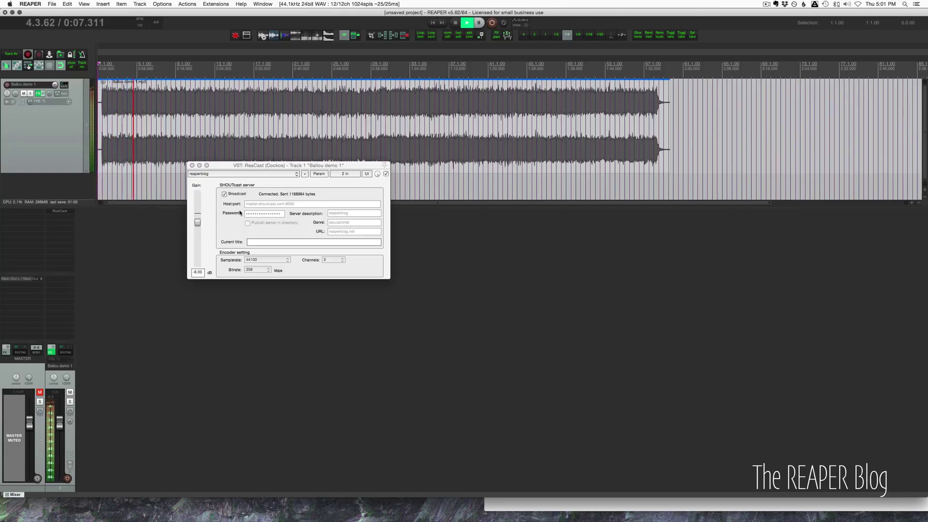
key("super+Tab")
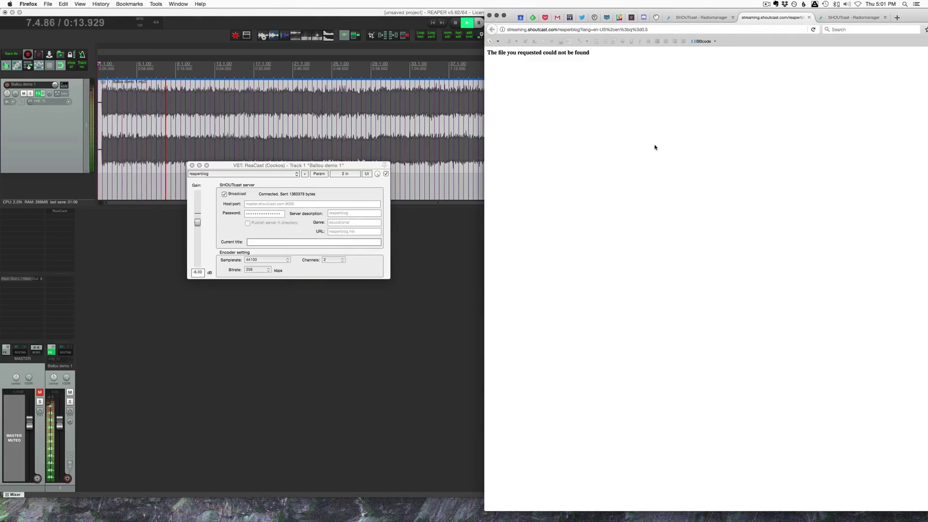
Reload the station page to start the stream, then lower and mute the browser player
left_click(813, 29)
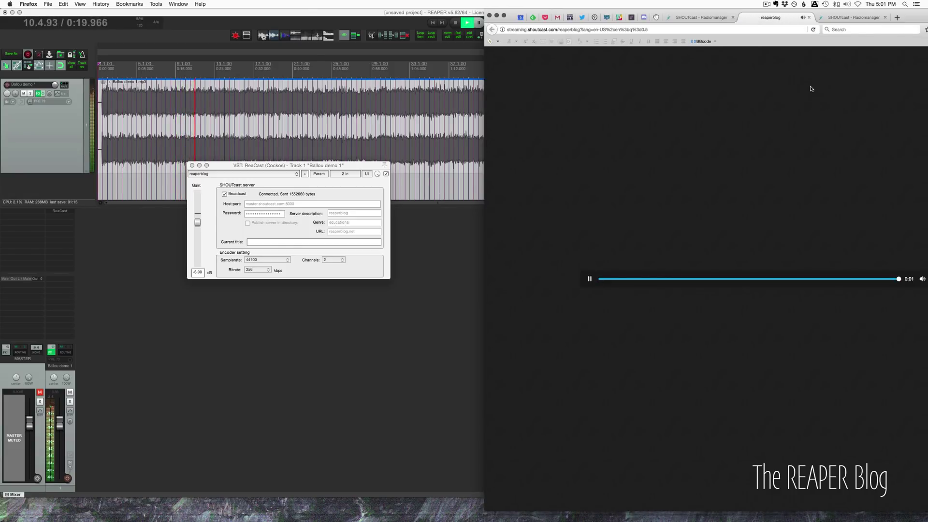
left_click_drag(913, 15, 842, 14)
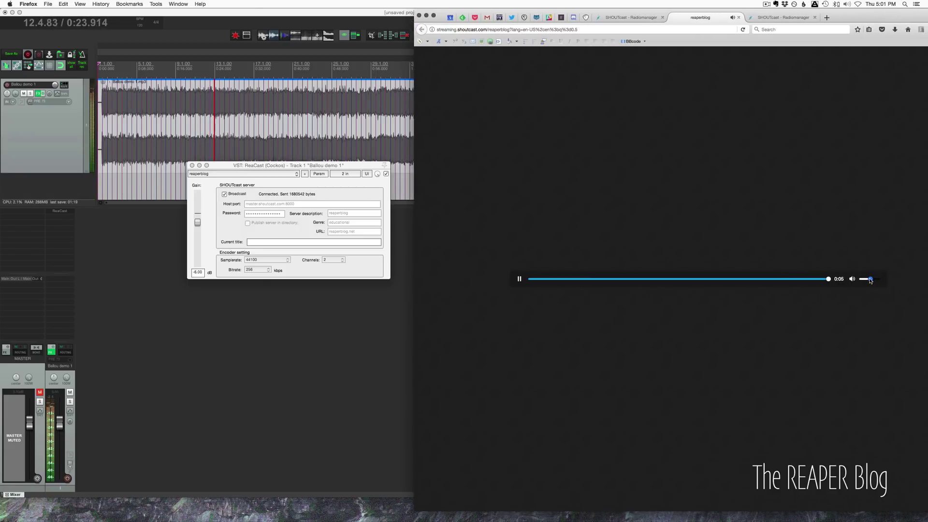
left_click_drag(879, 279, 865, 280)
left_click(856, 279)
Briefly test the browser player's volume, silence it again, and unmute REAPER's Master
left_click(854, 279)
left_click_drag(866, 281, 867, 282)
left_click_drag(867, 281, 861, 280)
left_click(102, 368)
left_click(39, 392)
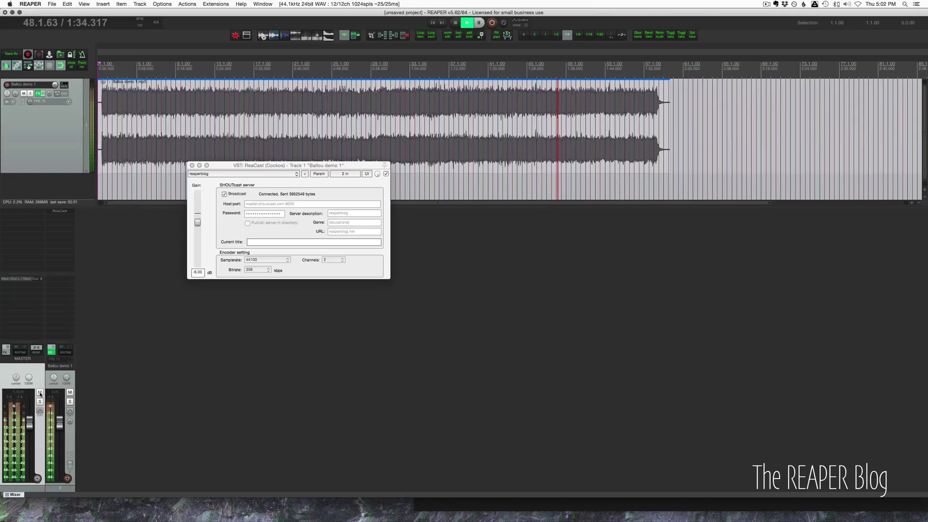
Mute REAPER's Master again and raise the browser stream player's volume
left_click(40, 393)
key("super+Tab")
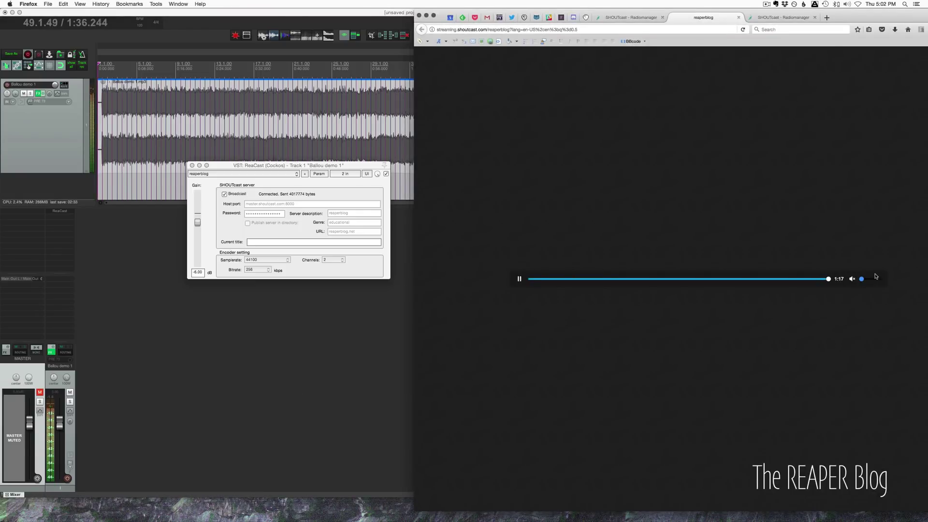
mouse_move(862, 279)
left_mouse_down()
mouse_move(871, 281)
mouse_move(852, 282)
left_mouse_up()
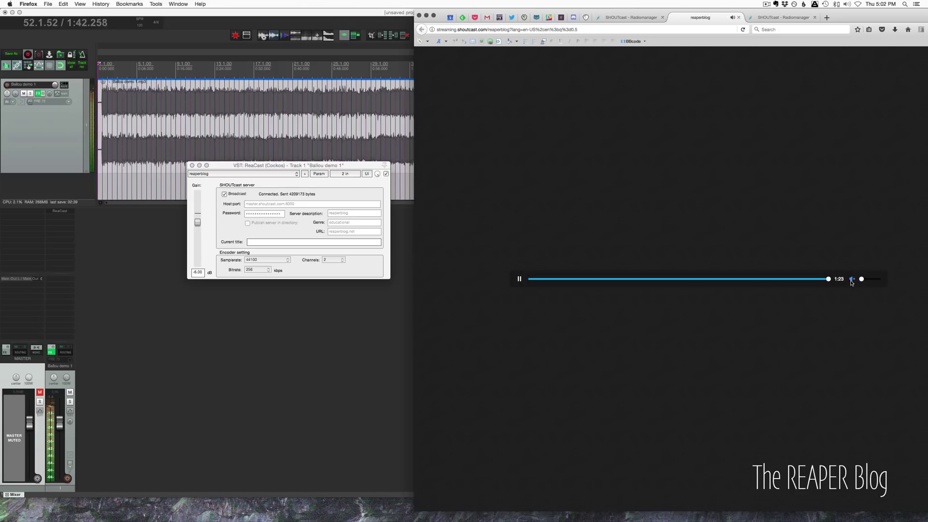